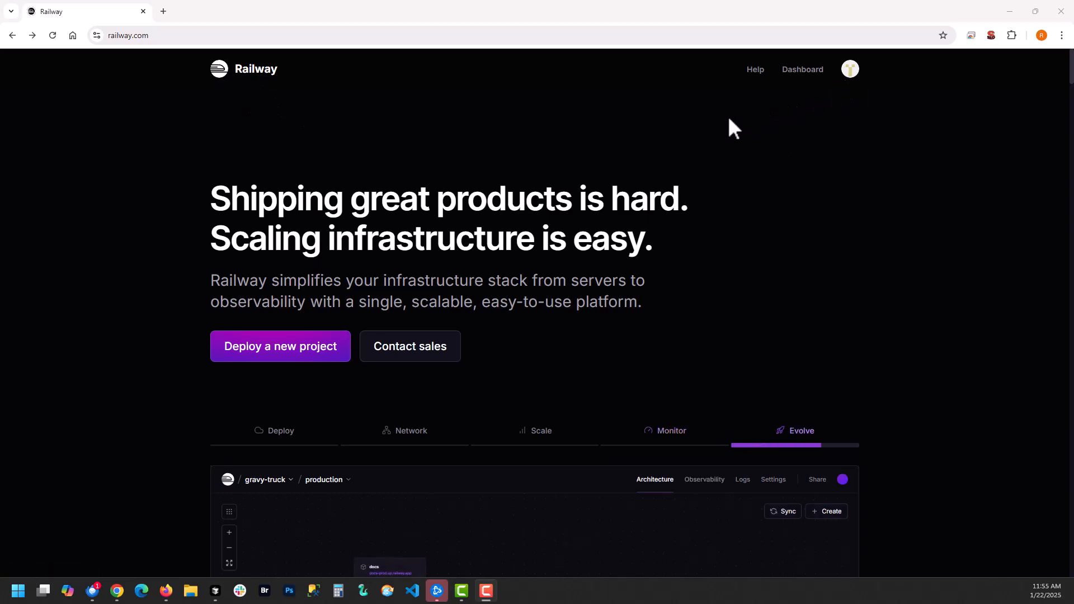
Start a new project from a template, searching the templates for "frees" and choosing FreeScout
click(266, 349)
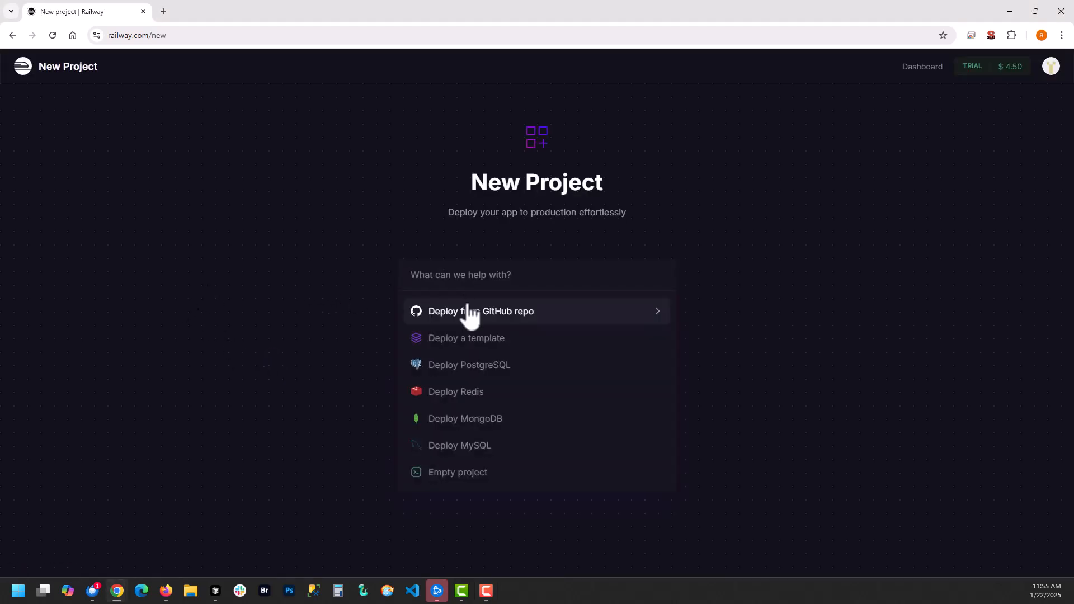
click(459, 343)
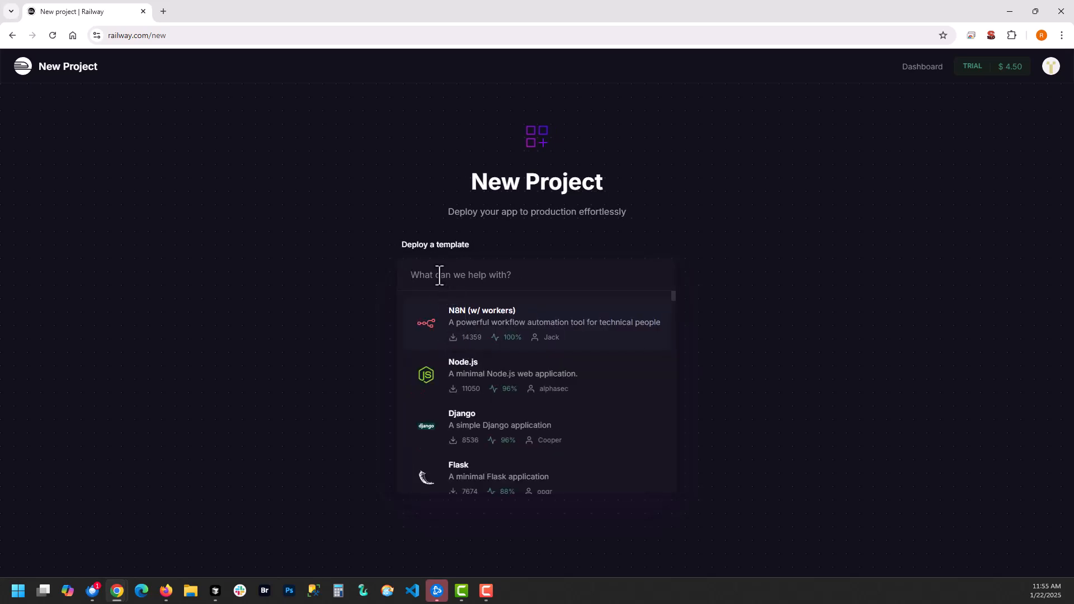
text(free)
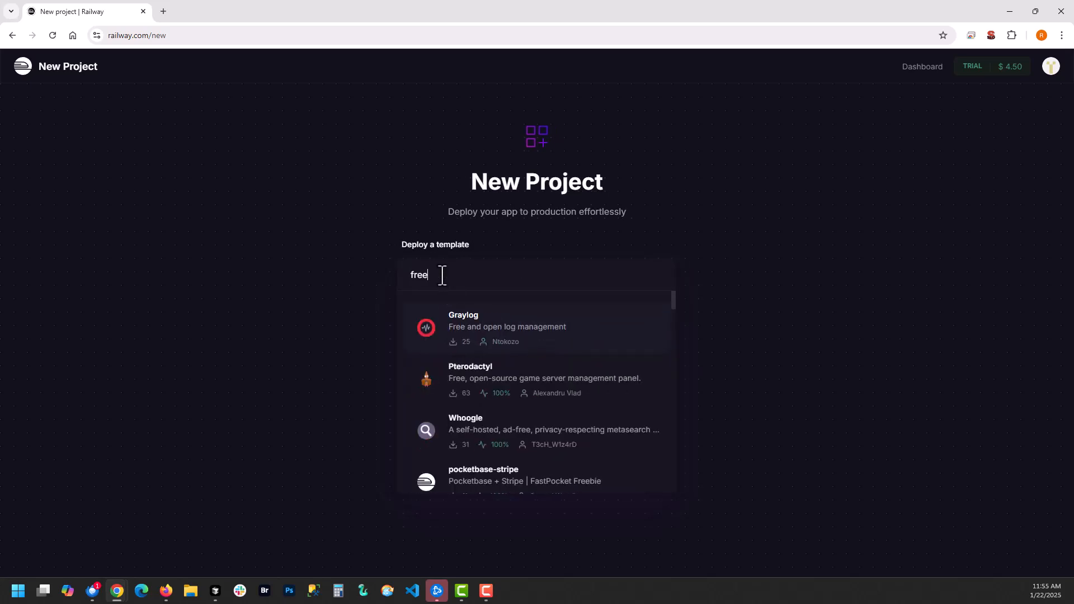
text(s)
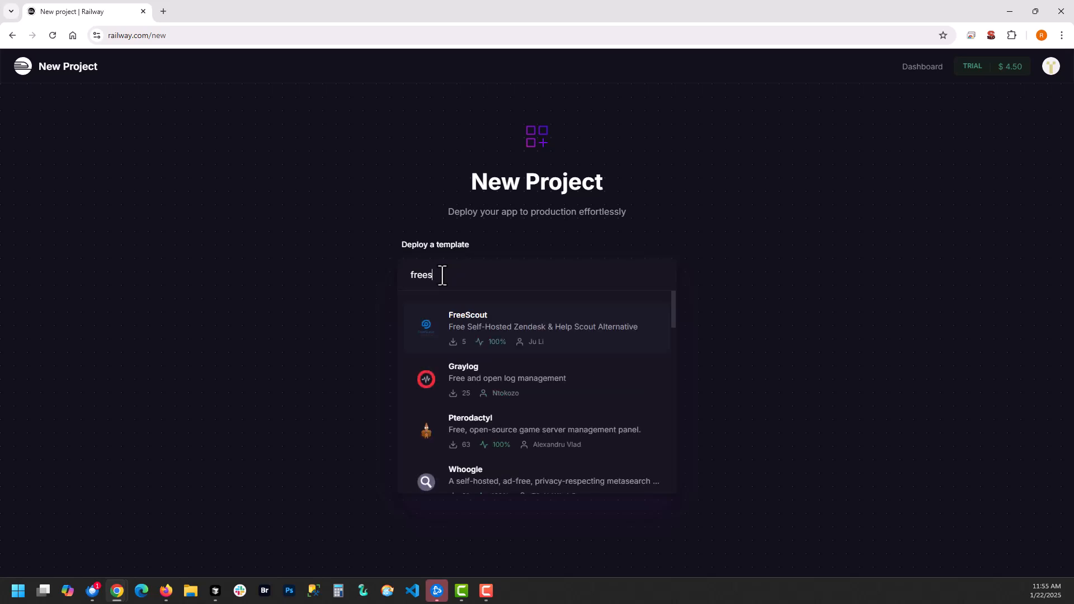
click(481, 333)
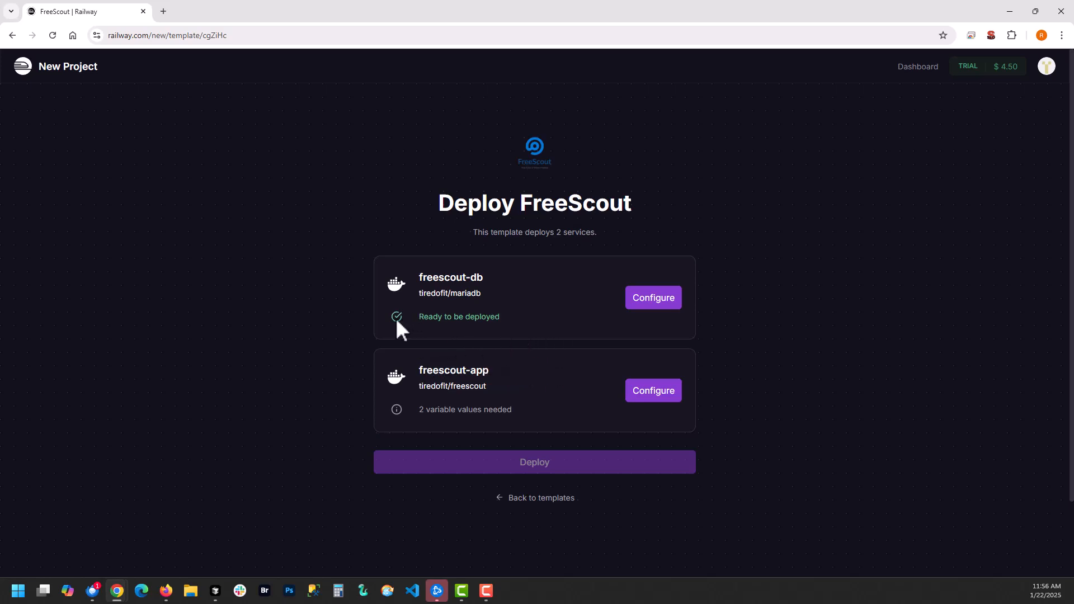
Review the pre-configured environment variables of the freescout-db service and save its configuration
click(637, 301)
scroll(583, 270, down, 4)
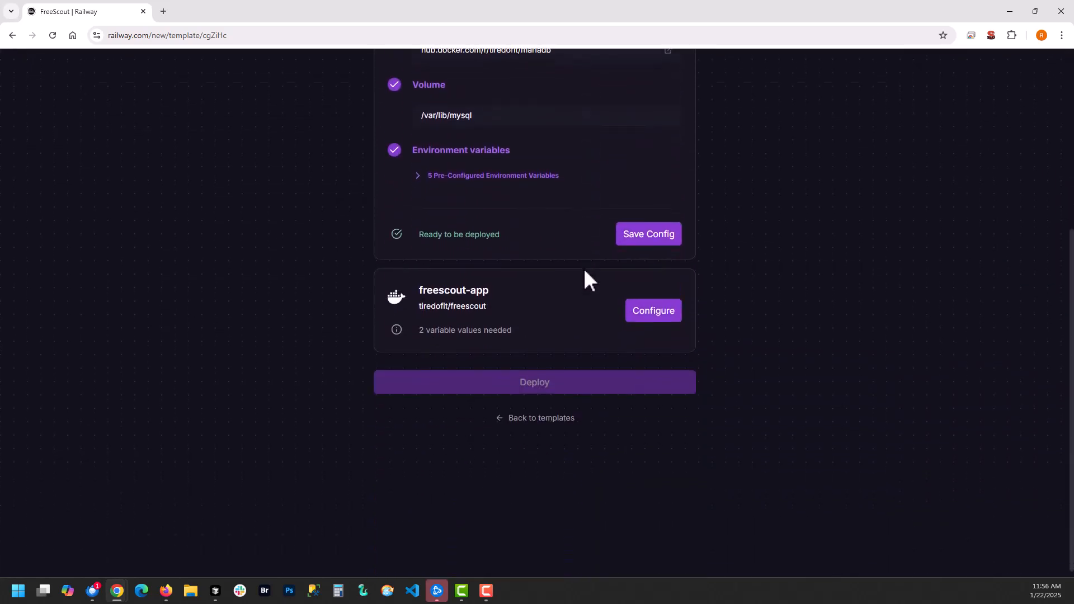
scroll(541, 254, up, 1)
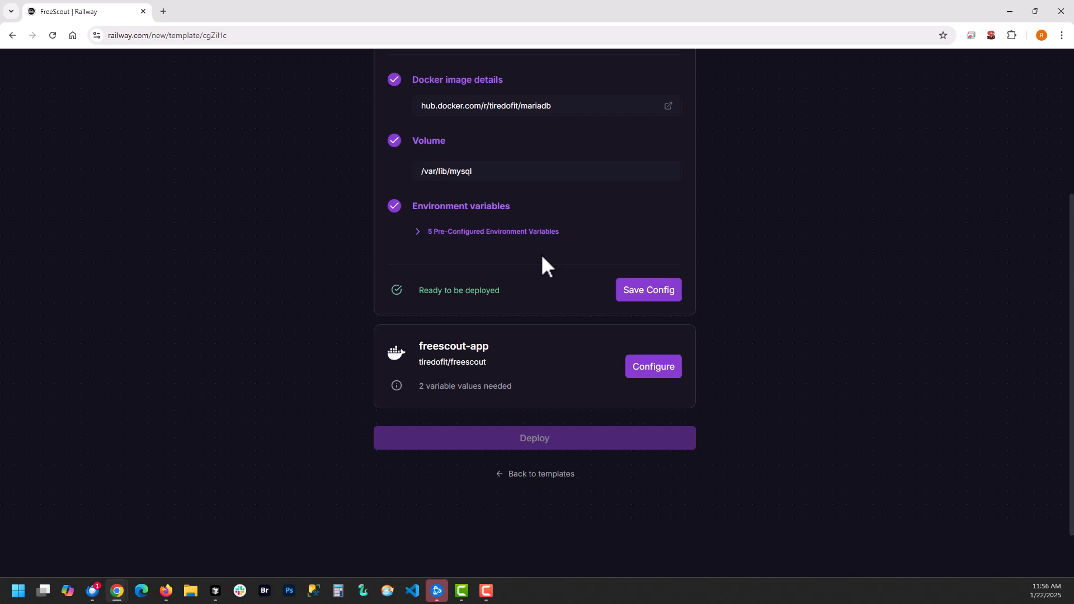
click(454, 231)
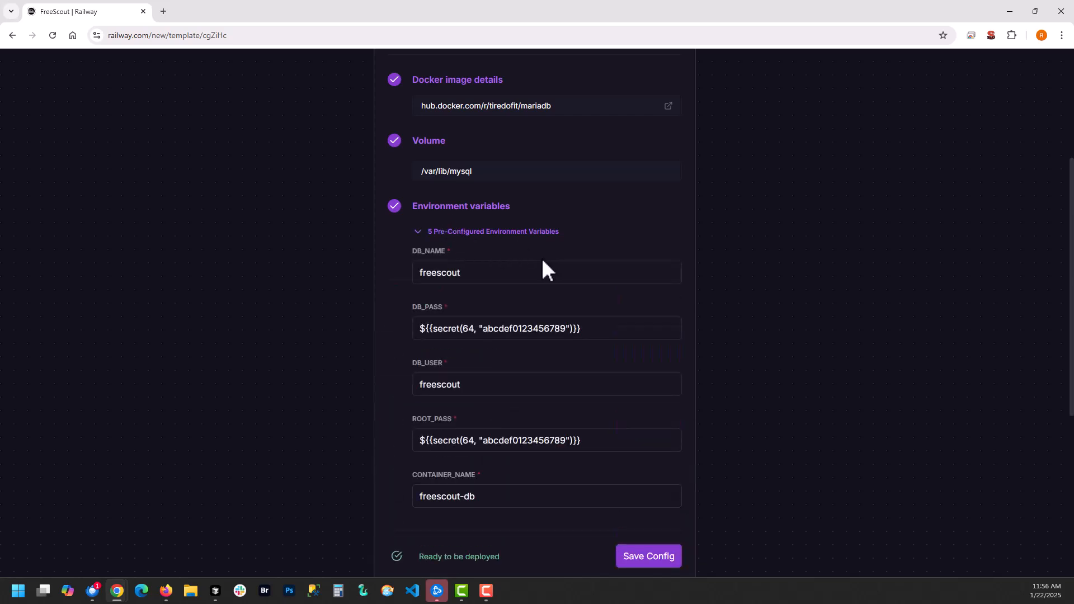
scroll(378, 264, down, 2)
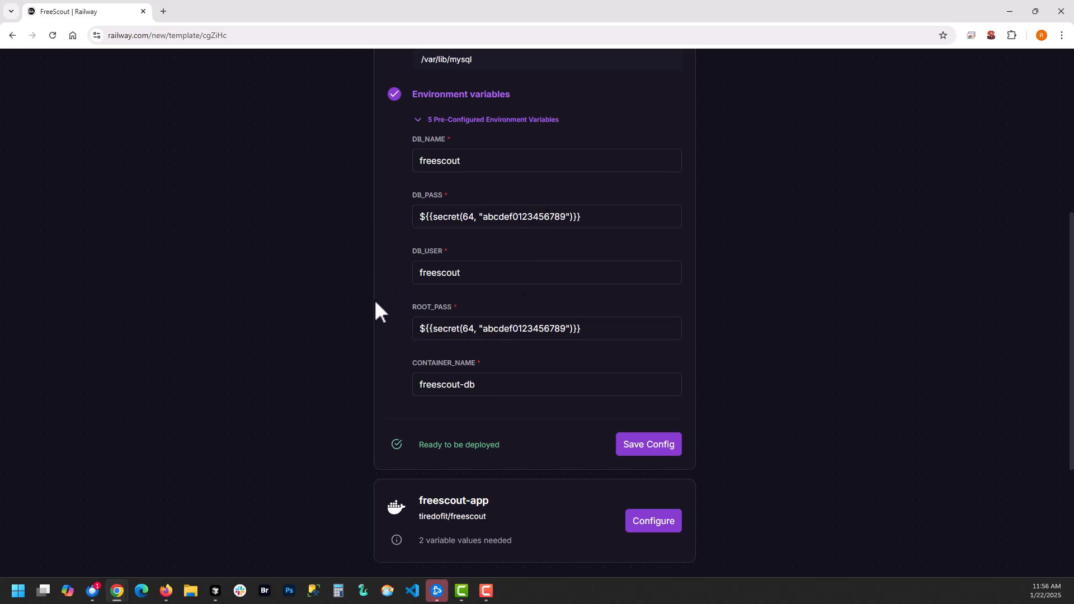
scroll(375, 303, down, 1)
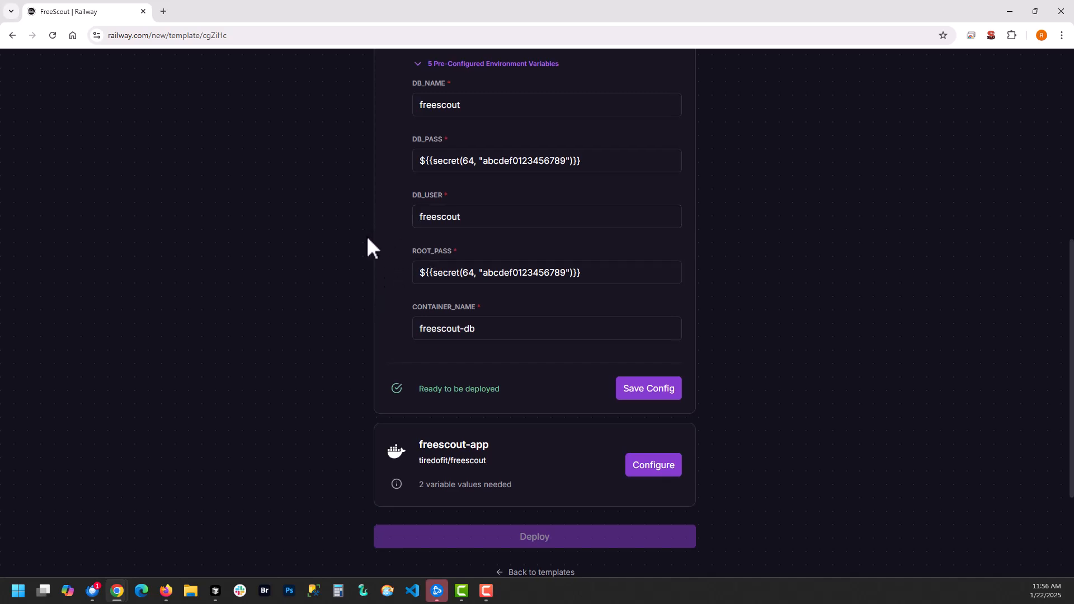
scroll(379, 250, up, 4)
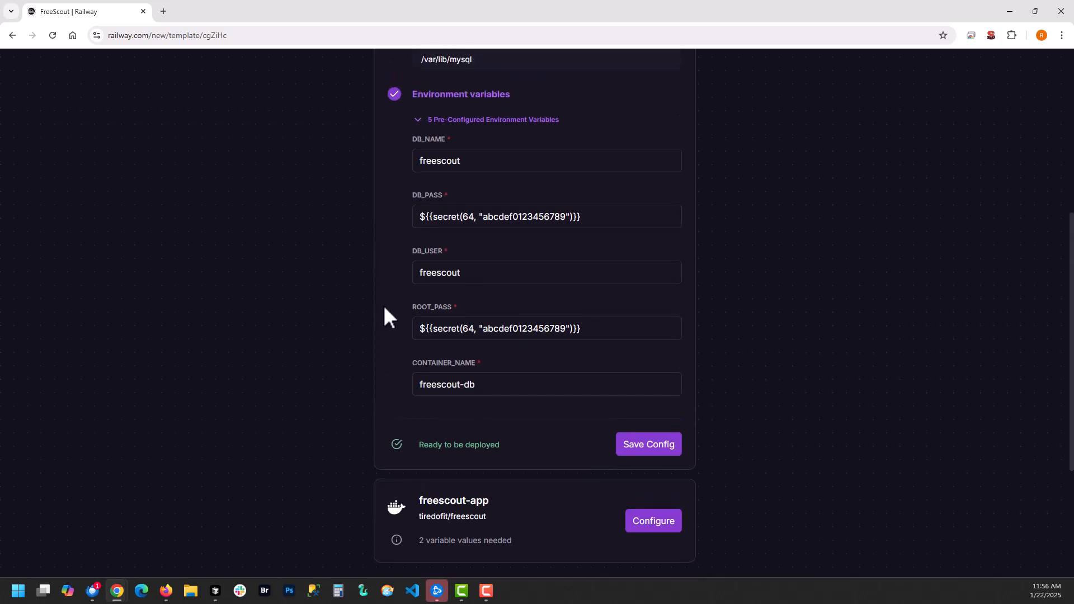
scroll(394, 239, down, 5)
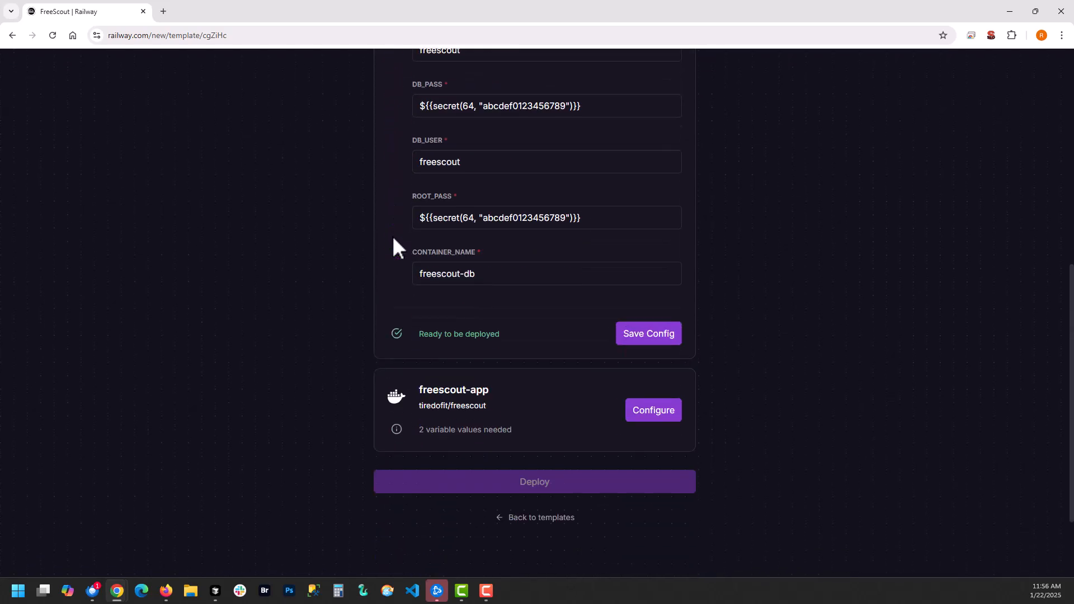
click(637, 336)
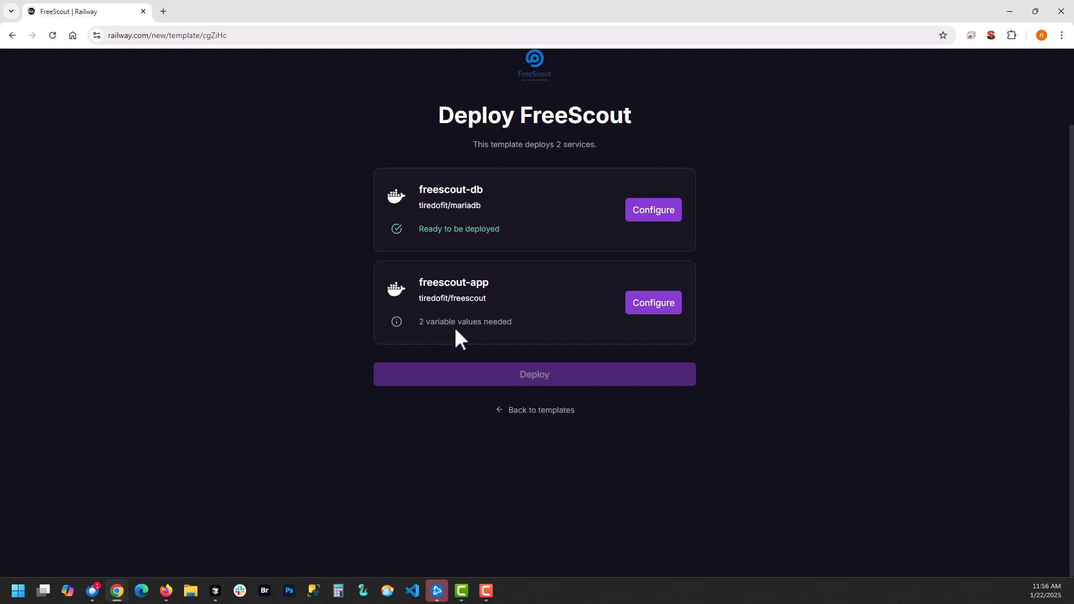
Open the freescout-app service configuration and fill in the admin password (ADMIN_PASS) and admin e-mail (ADMIN_EMAIL)
click(651, 306)
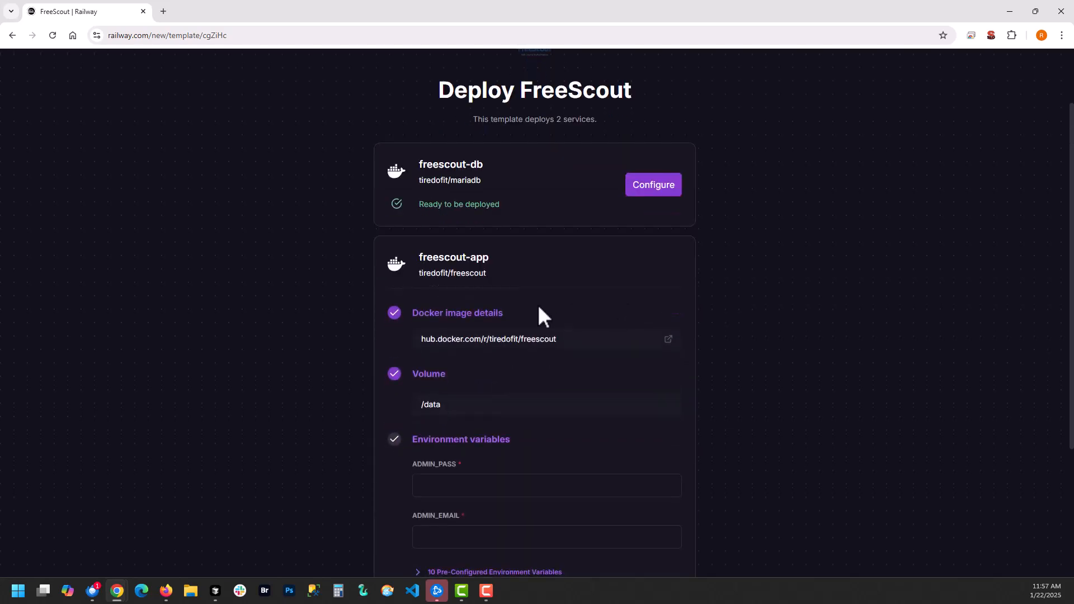
scroll(538, 304, down, 3)
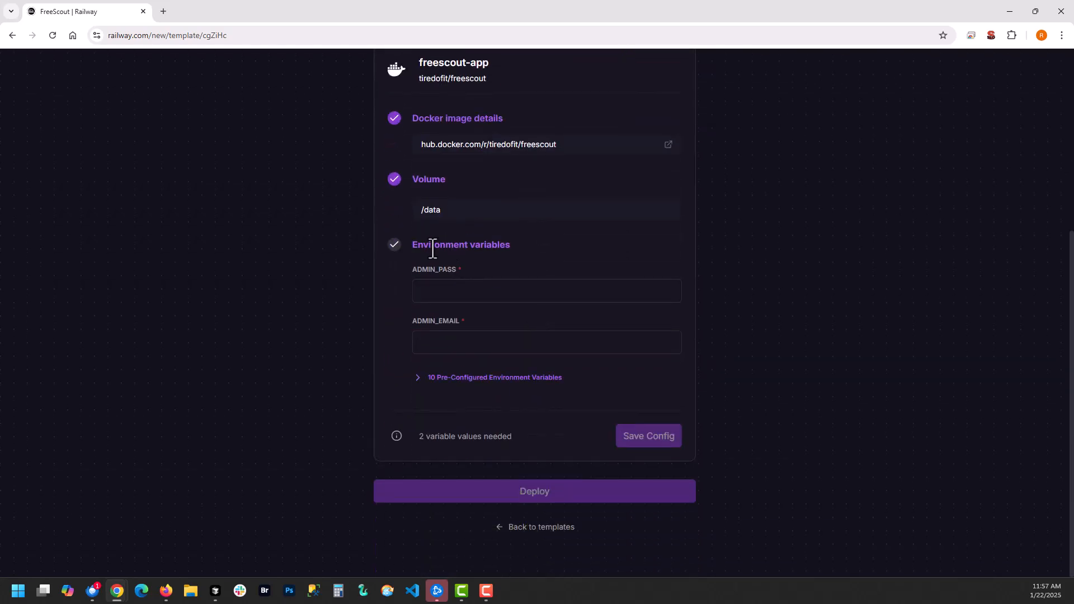
click(458, 291)
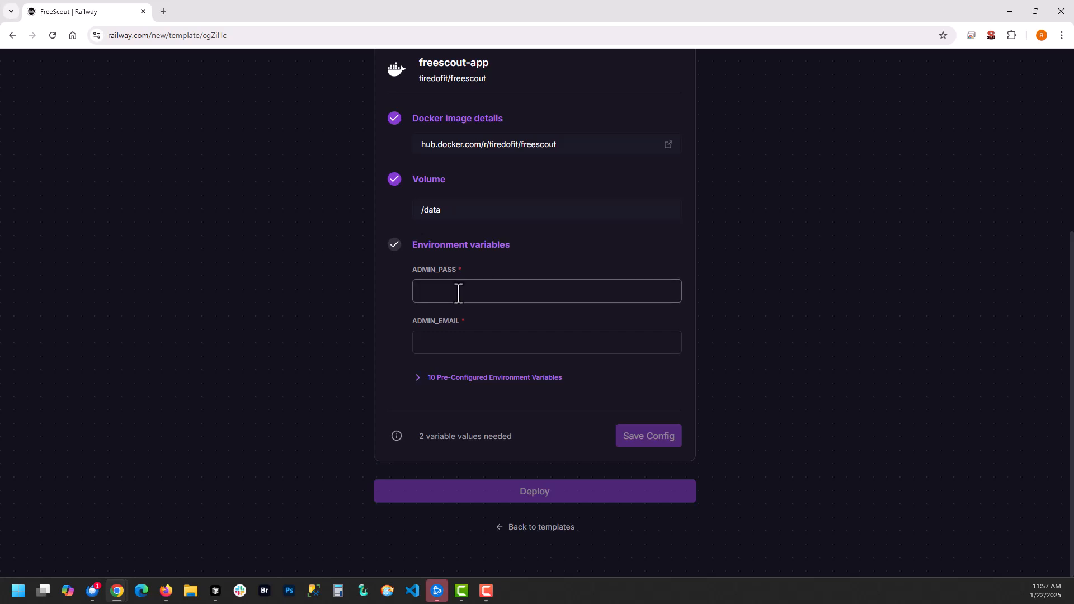
click(458, 292)
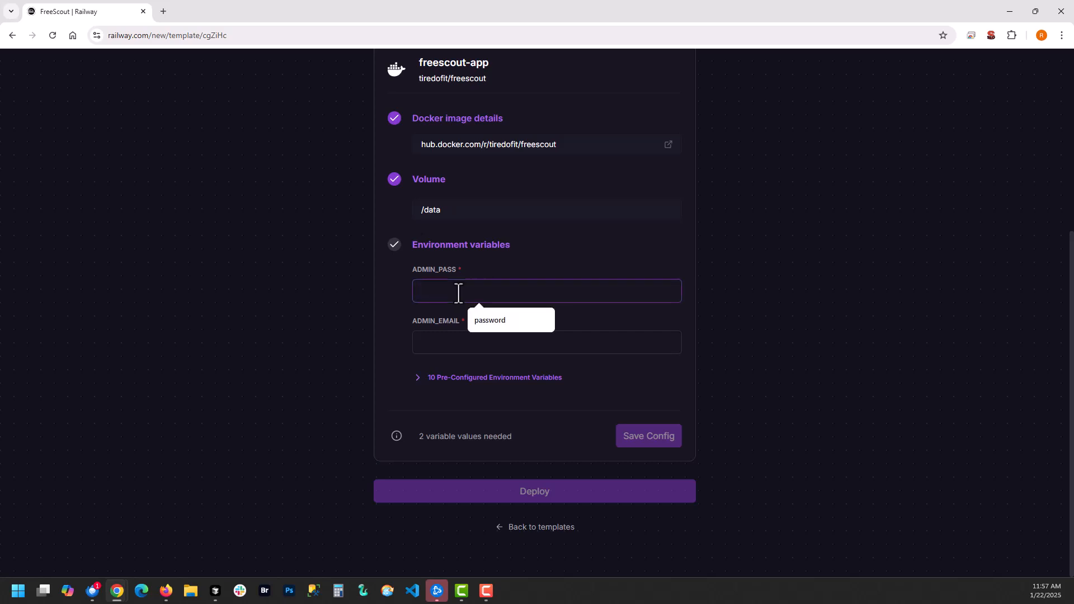
click(490, 321)
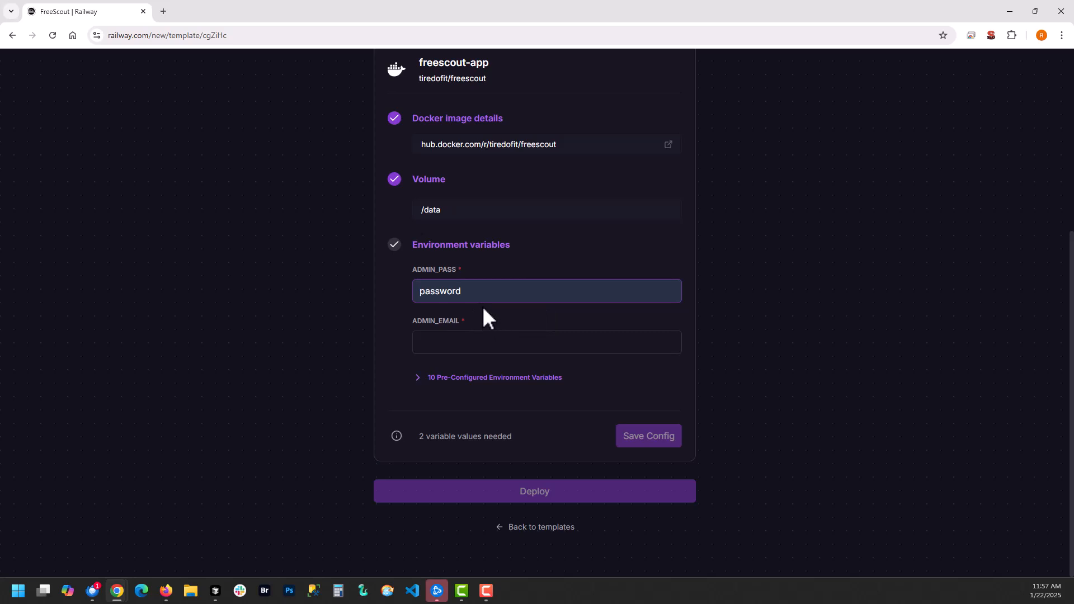
click(445, 345)
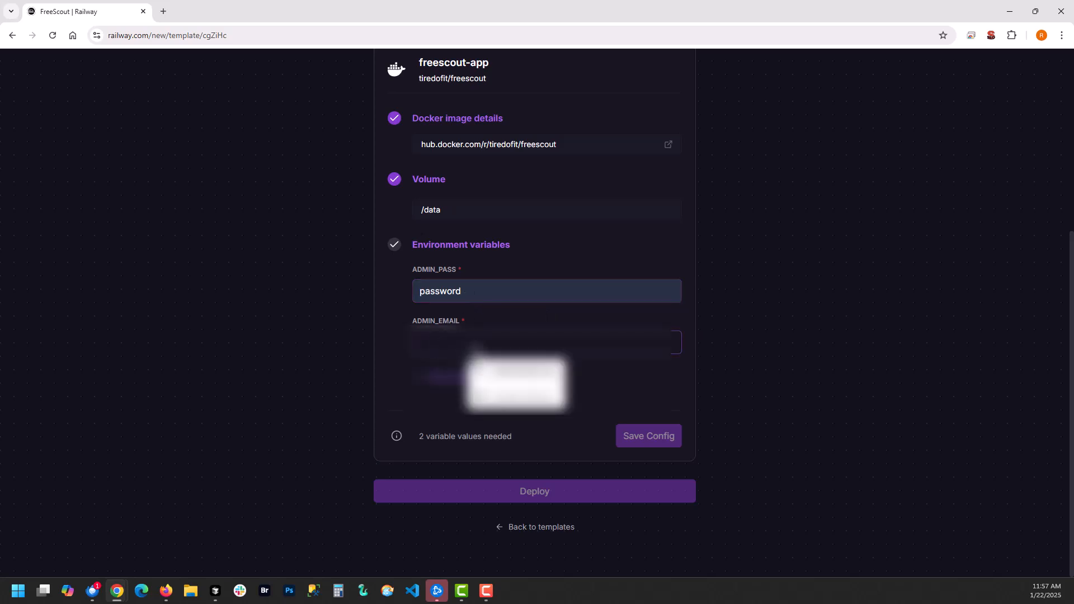
click(503, 374)
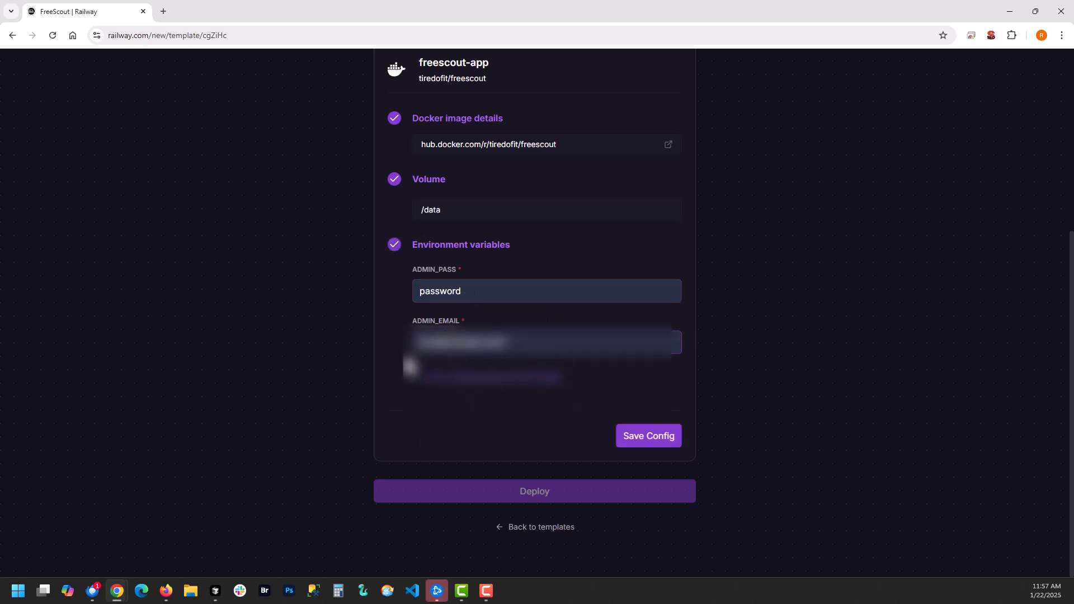
Review freescout-app's pre-configured environment variables, save its configuration and deploy the FreeScout template
click(422, 382)
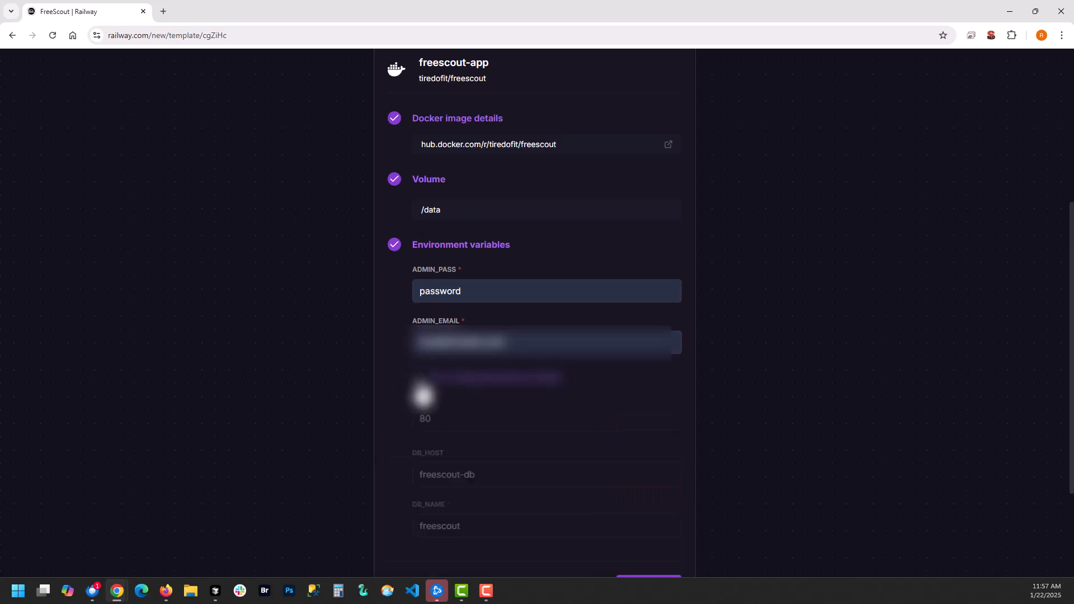
scroll(377, 351, down, 2)
scroll(379, 355, down, 7)
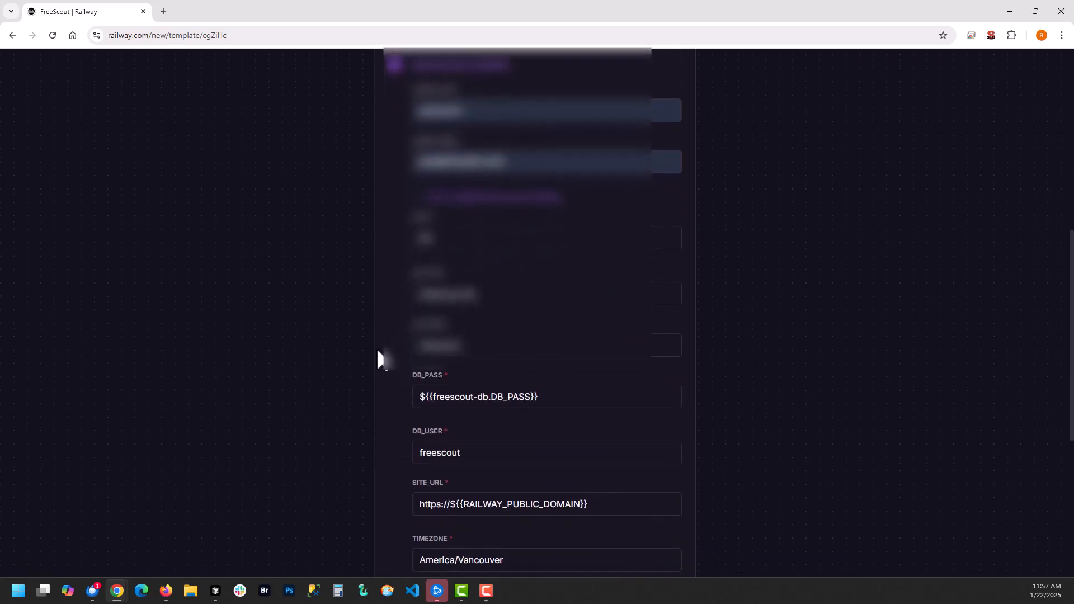
scroll(379, 356, down, 2)
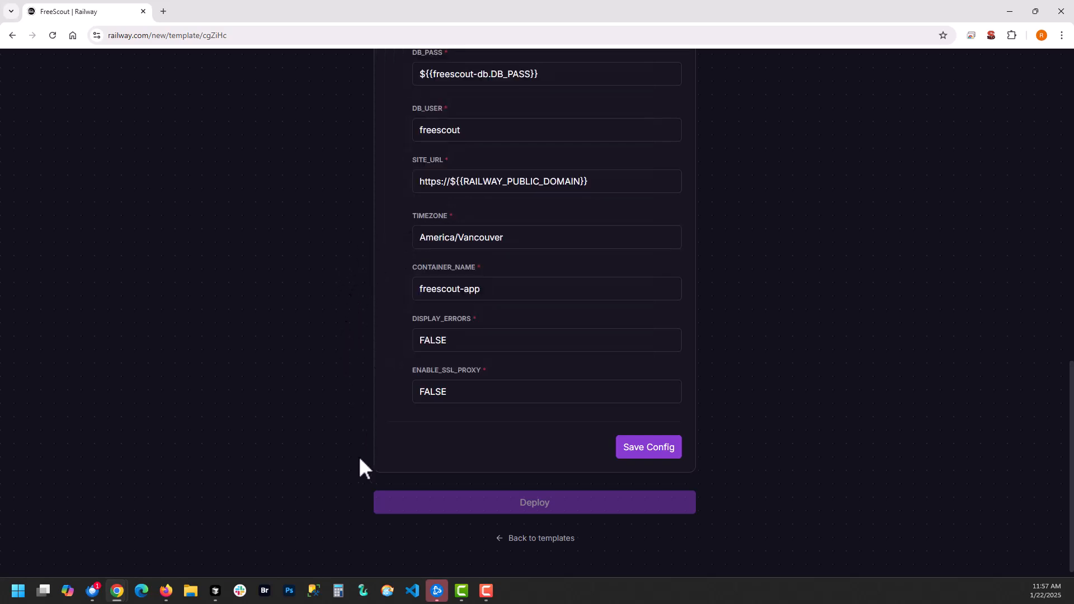
click(649, 450)
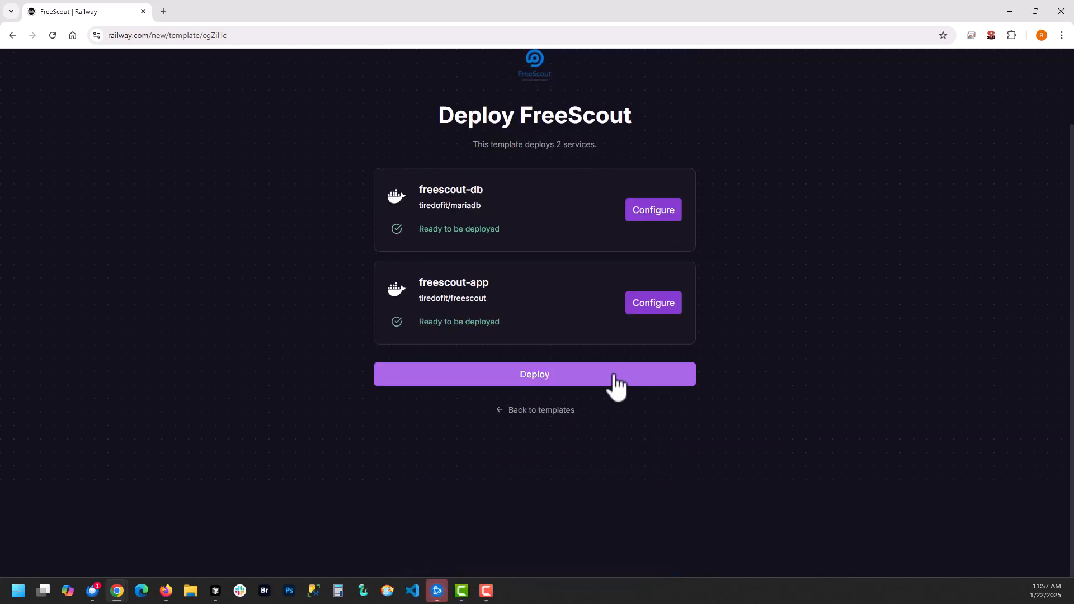
click(525, 377)
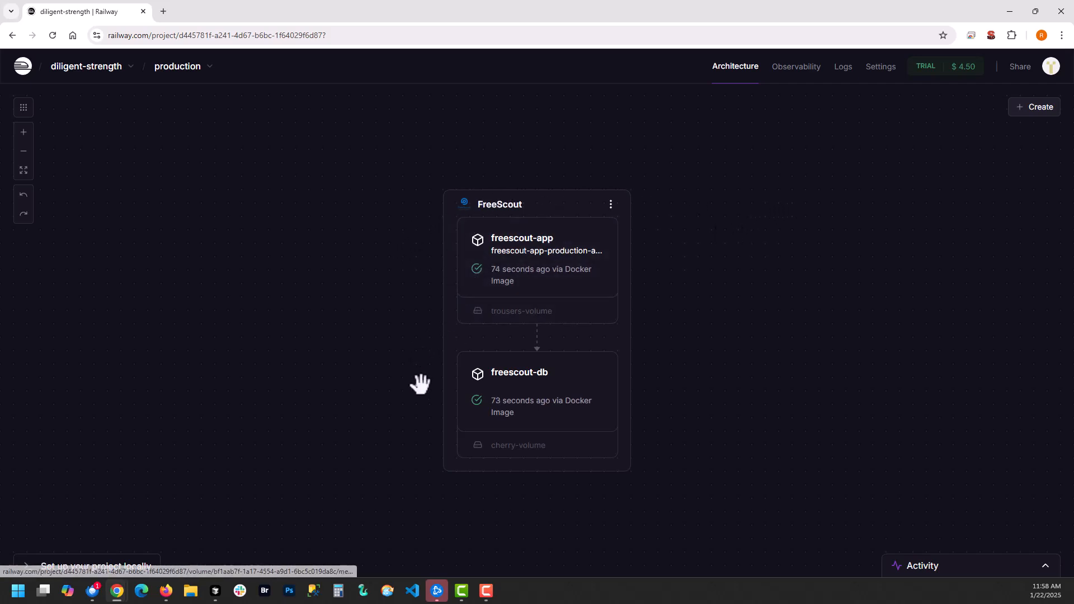
Check the deployments of the freescout-app and freescout-db services, and open freescout-app's public web address
click(518, 251)
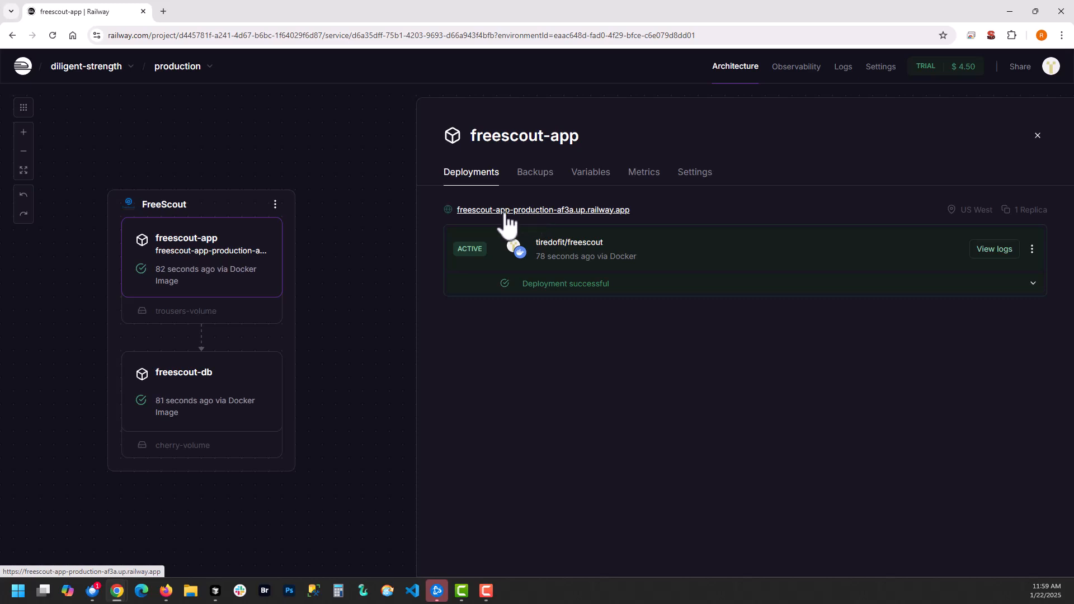
click(202, 386)
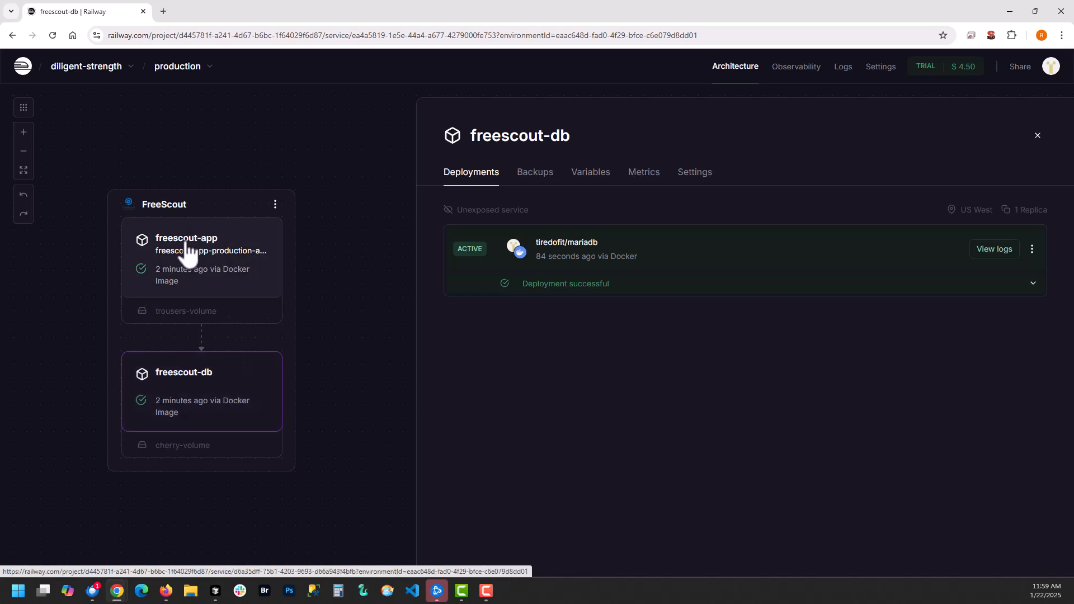
click(178, 270)
click(474, 210)
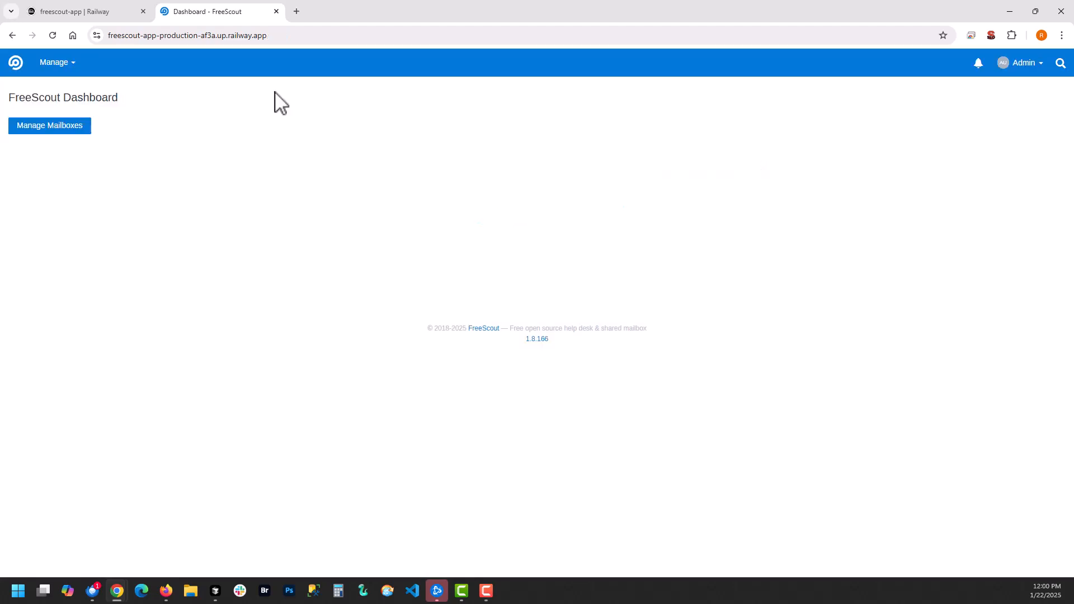
Create a new FreeScout mailbox named "test", entering its e-mail address and choosing all for who else will use it
click(55, 128)
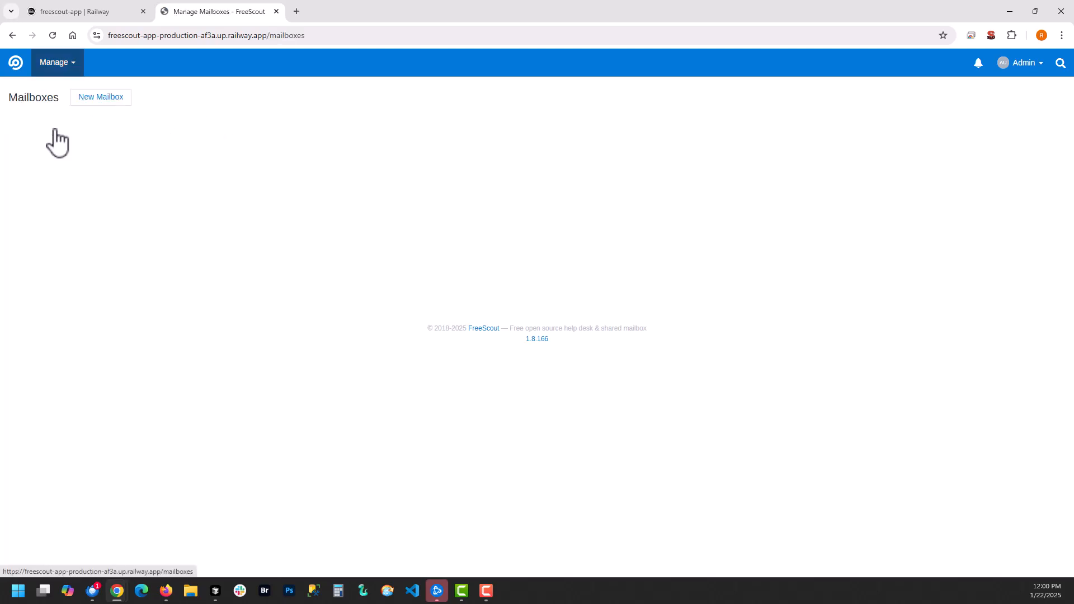
click(98, 100)
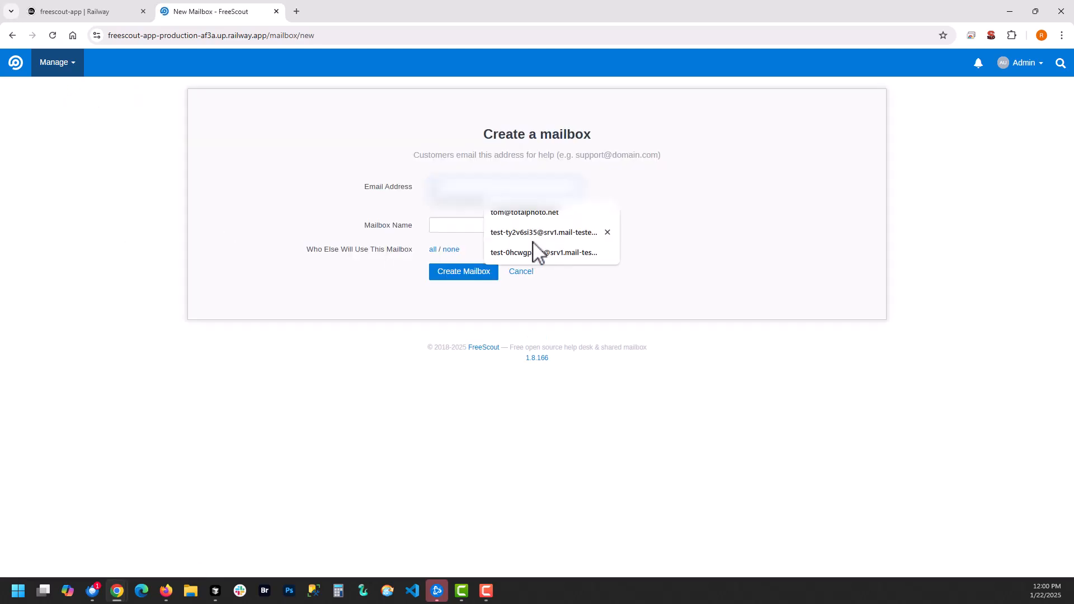
text(test@tes)
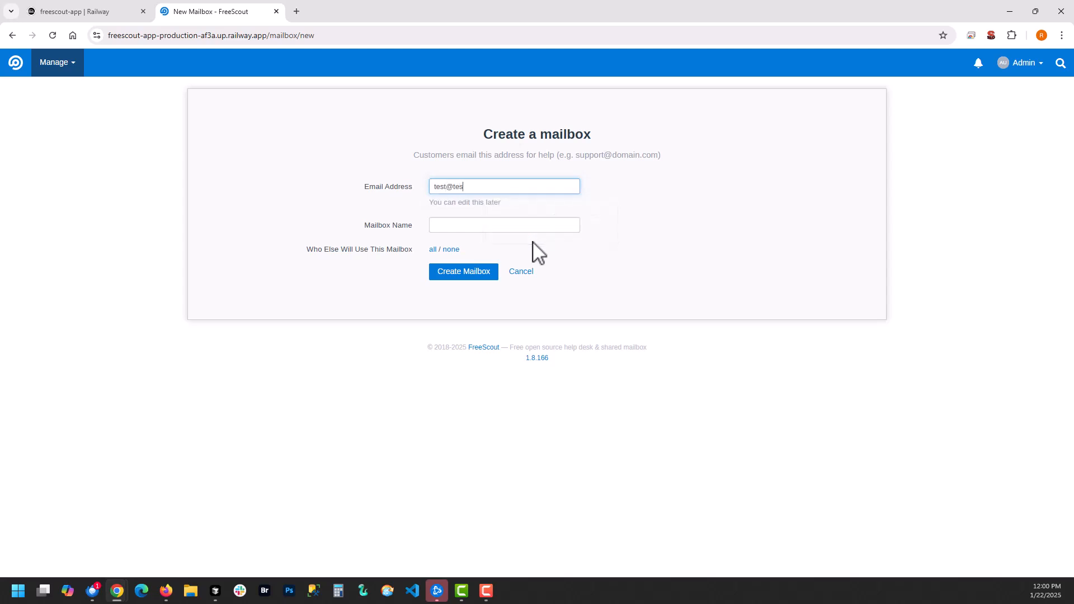
text(t.com)
key(Tab)
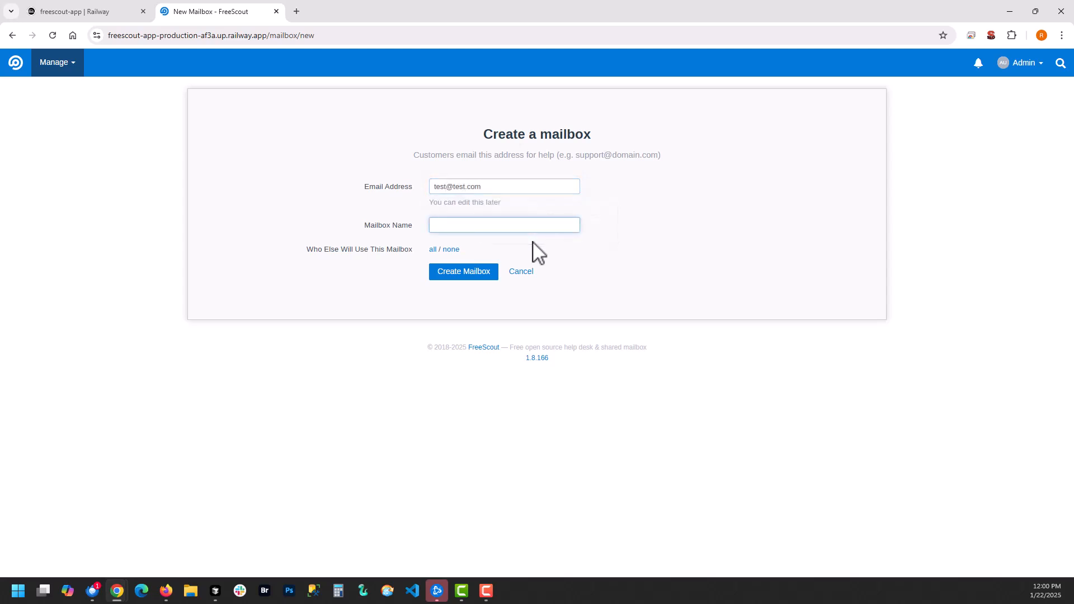
text(test)
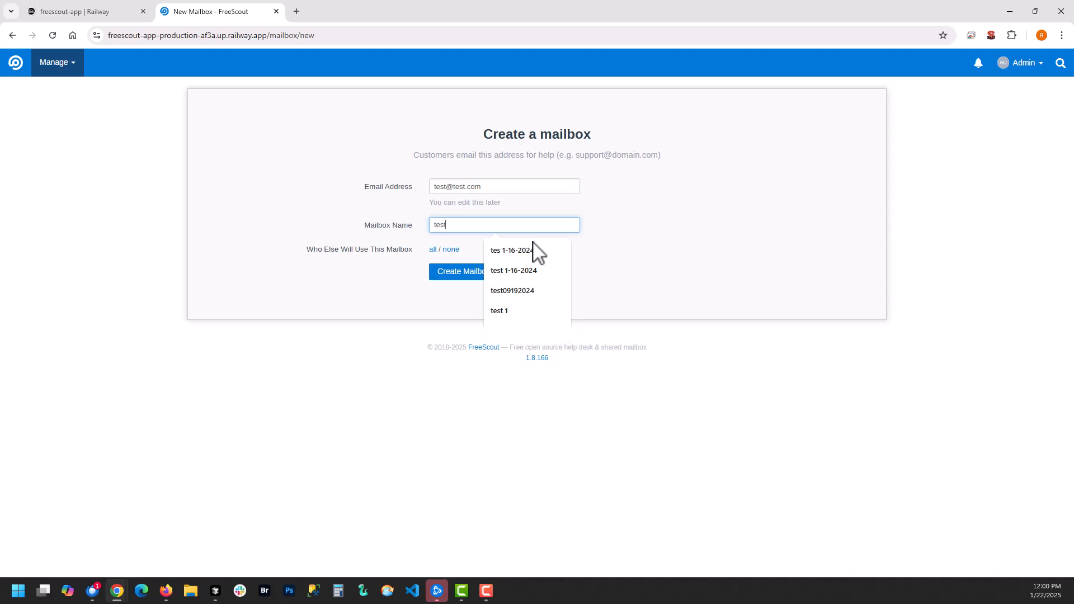
click(361, 266)
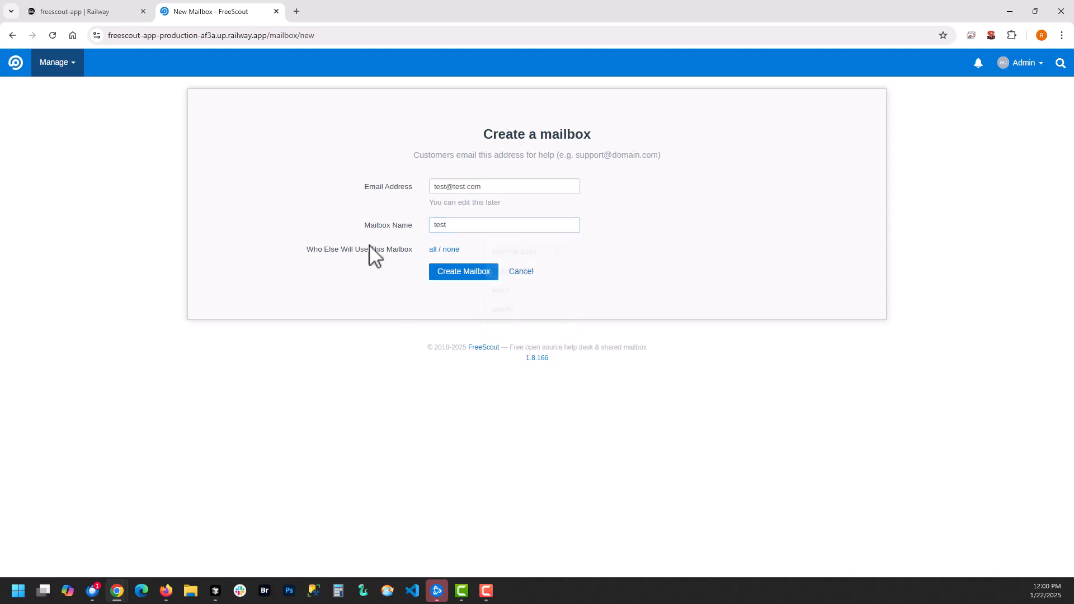
click(432, 249)
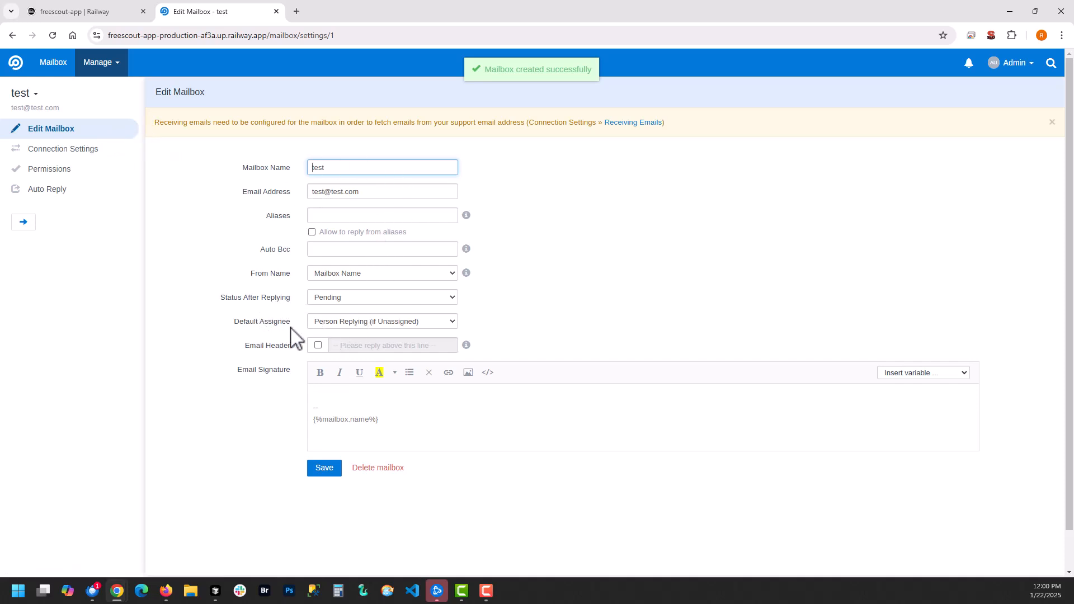
Examine the test mailbox's connection settings: the protocol and server fields for fetching emails, and the SMTP method's fields for sending emails
click(92, 160)
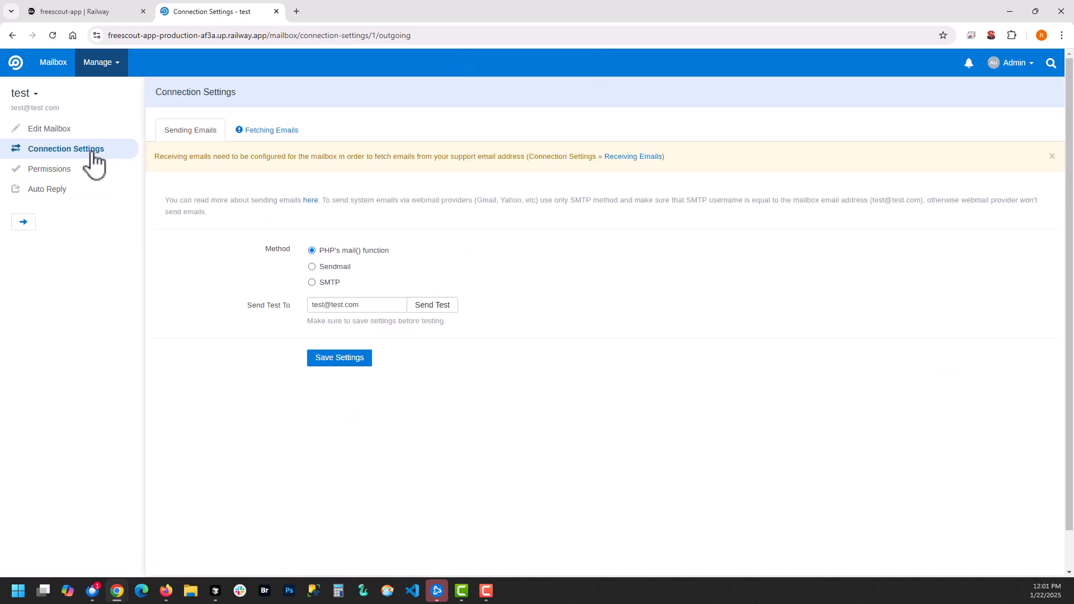
click(258, 132)
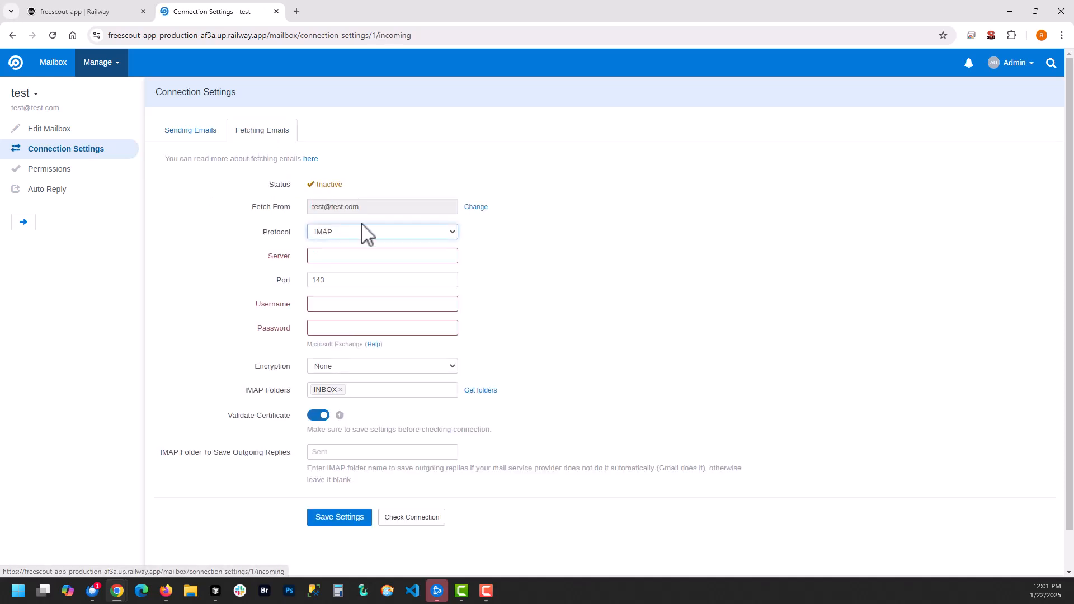
click(350, 231)
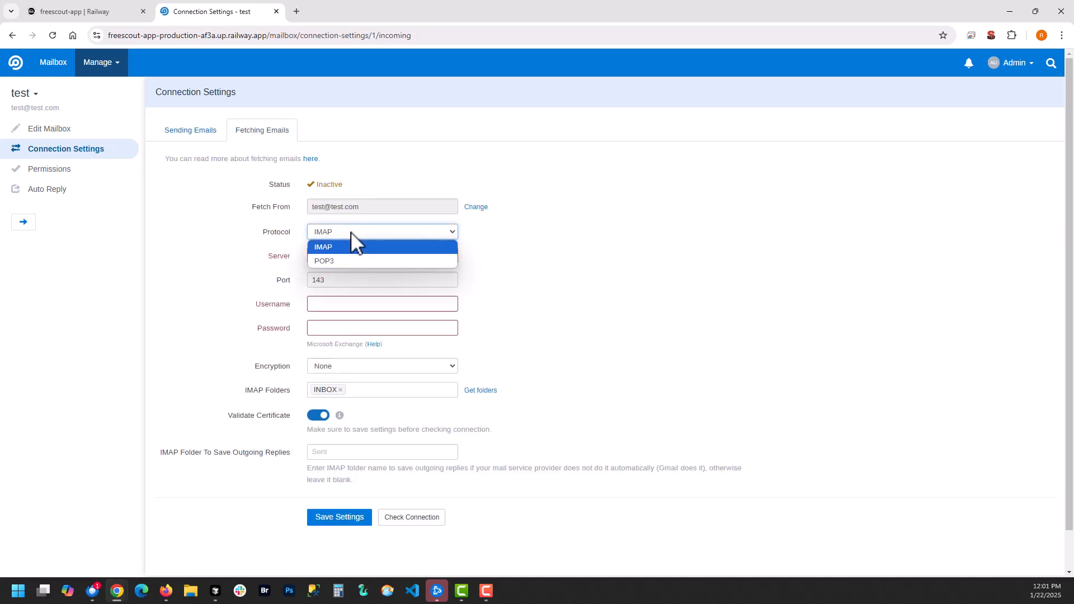
click(350, 232)
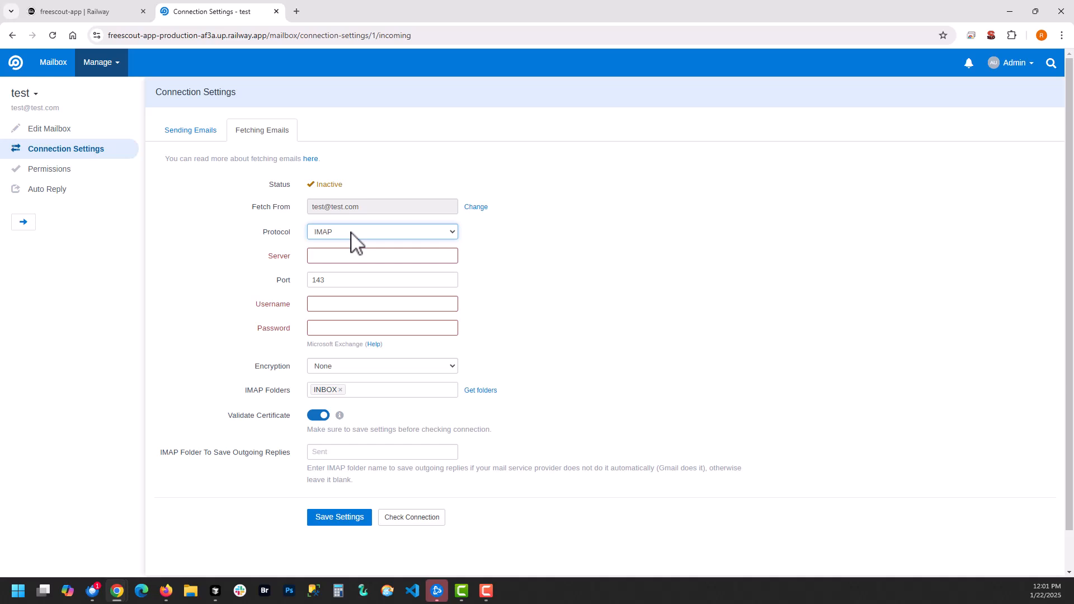
click(333, 257)
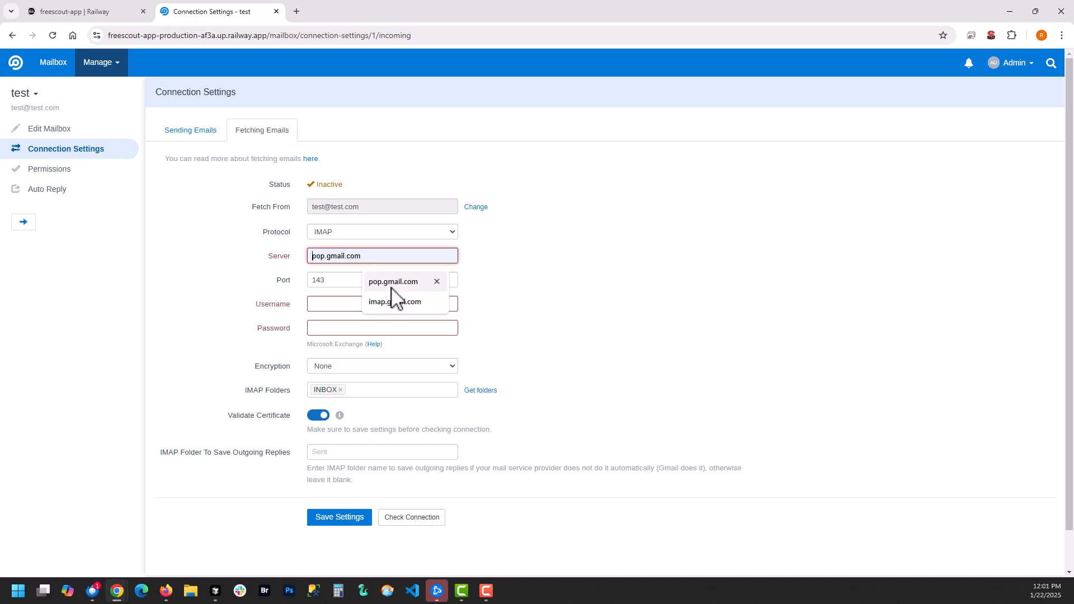
click(524, 247)
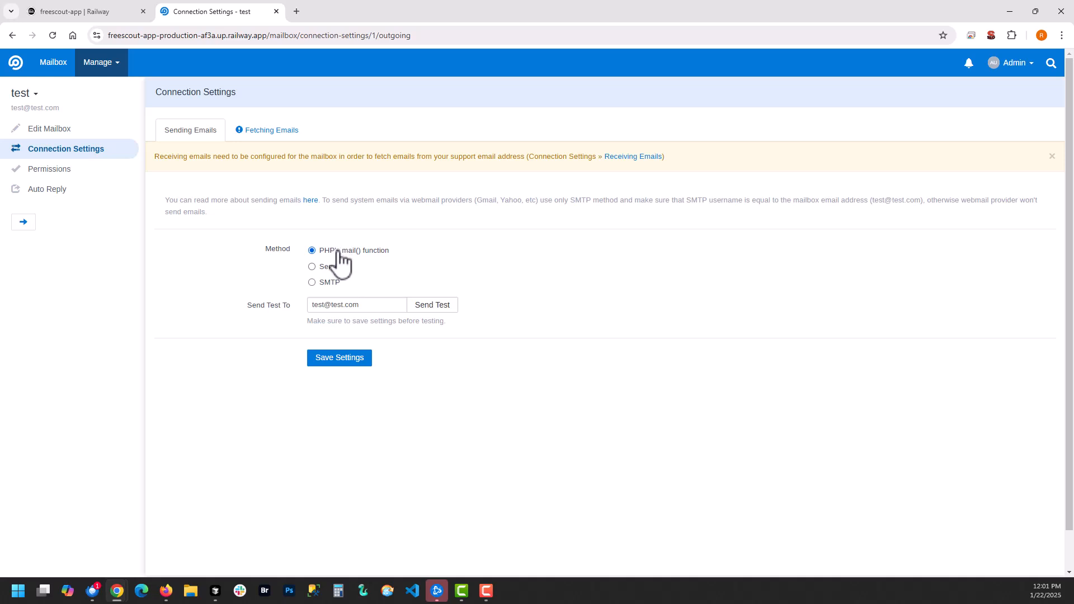
click(329, 283)
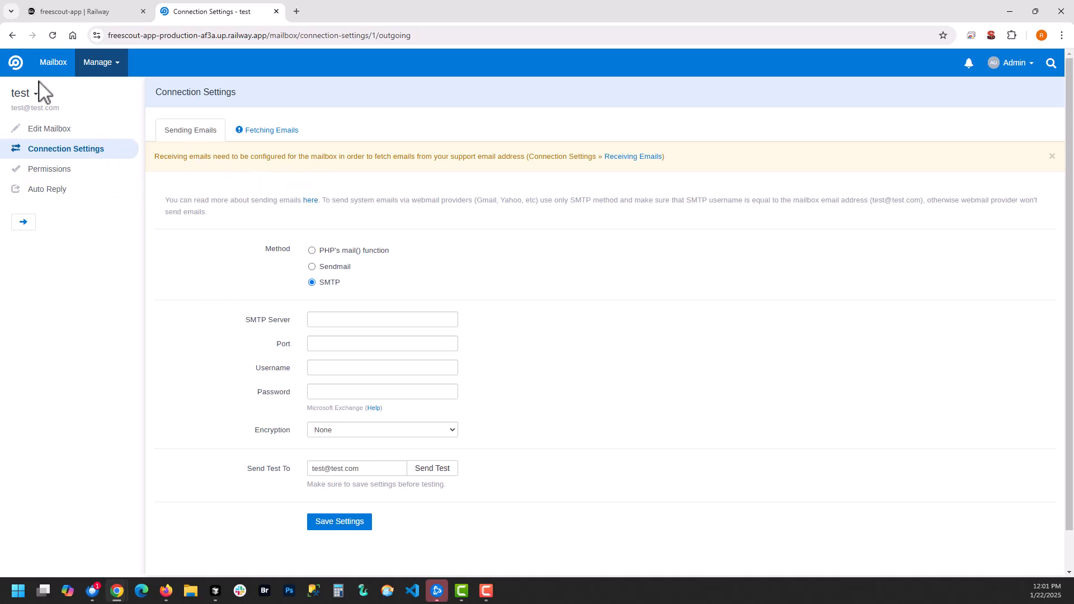
Examine FreeScout's general application settings, including the available timezones, and open the system mail settings
click(106, 66)
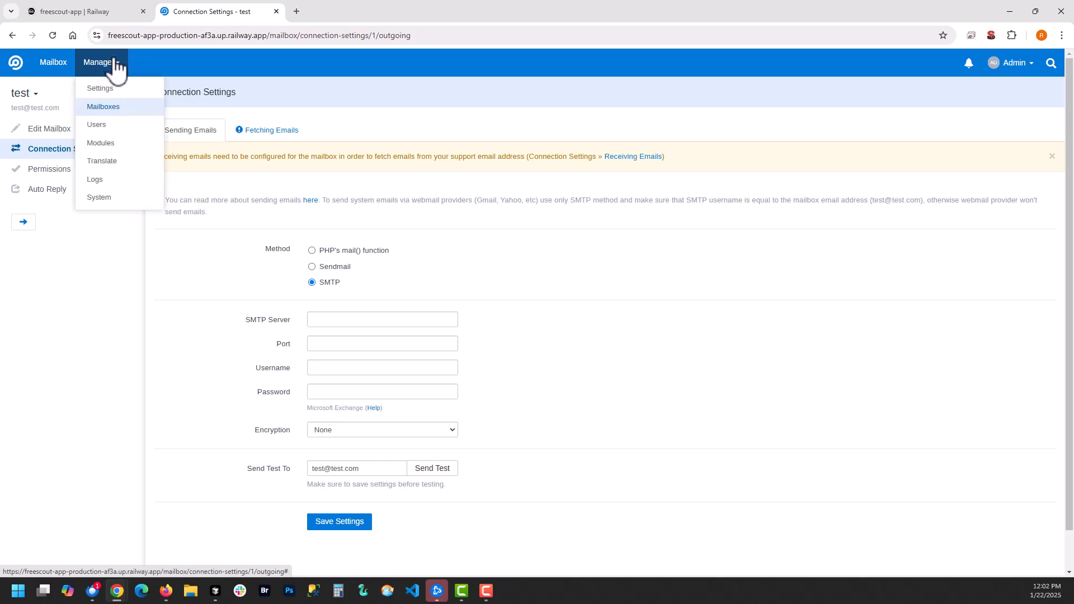
click(106, 90)
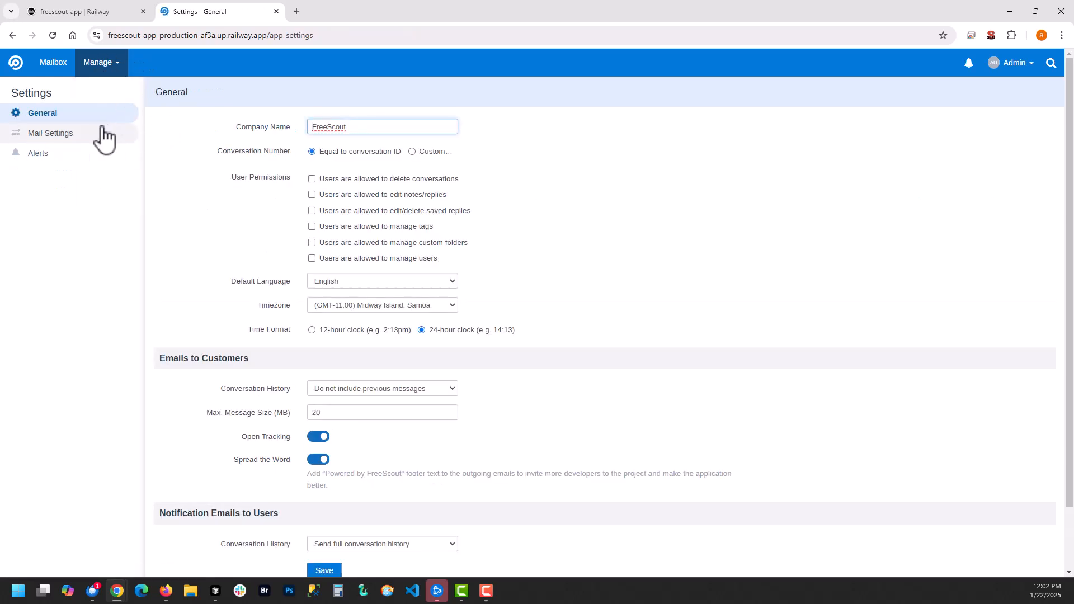
scroll(456, 260, down, 2)
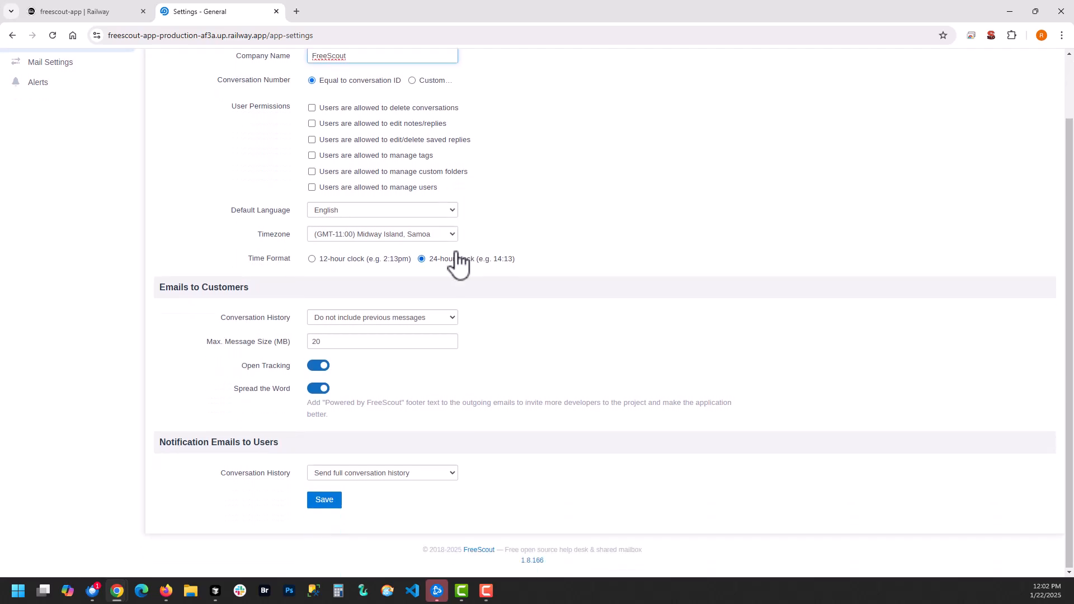
scroll(457, 260, up, 2)
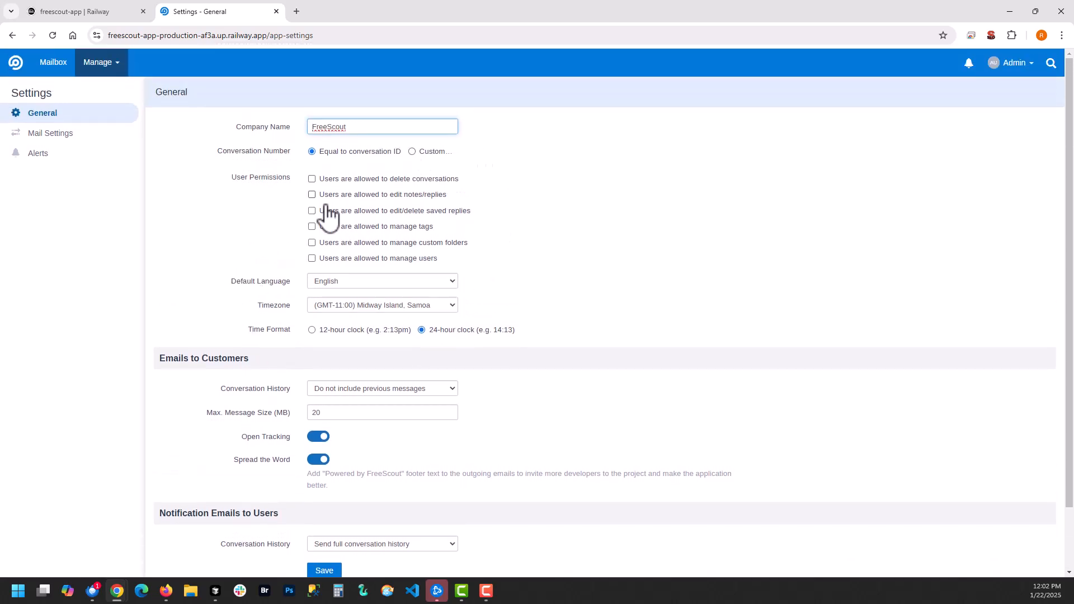
click(407, 305)
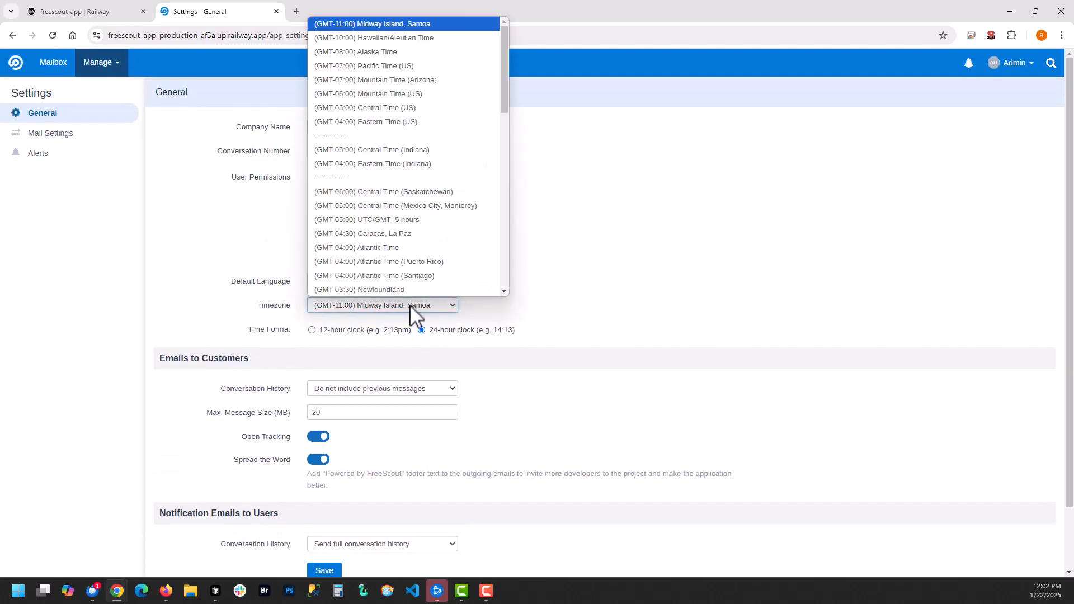
click(410, 304)
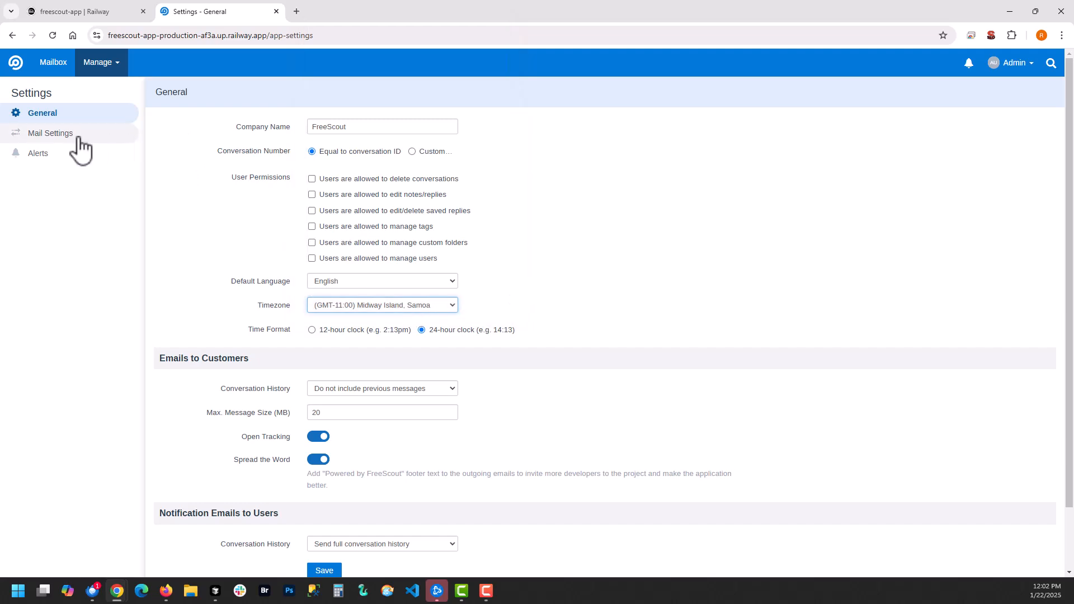
click(61, 135)
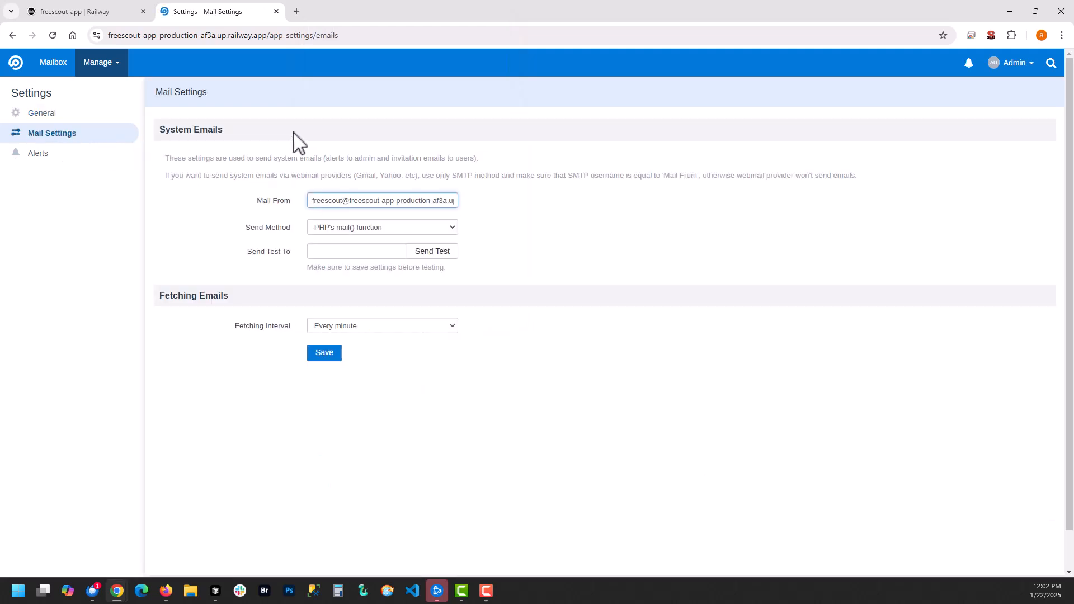